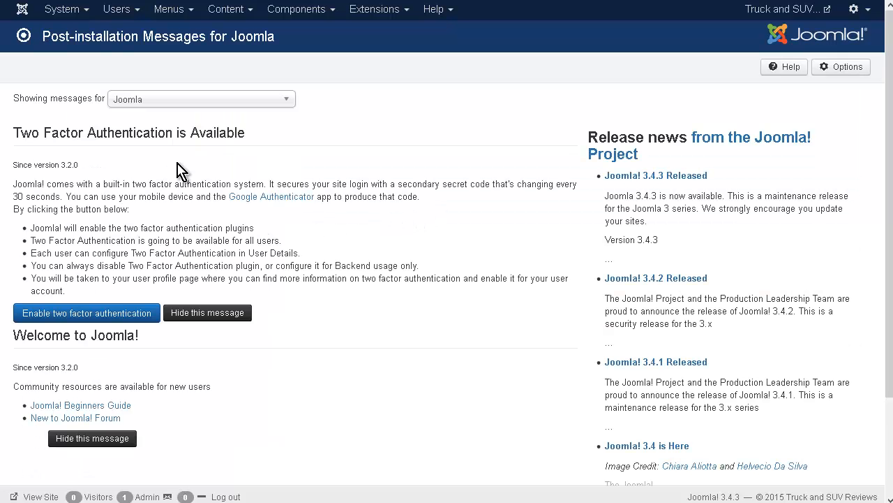
# Hide the two factor authentication and Welcome to Joomla! post-installation messages
pyautogui.scroll(-3, 213, 250)
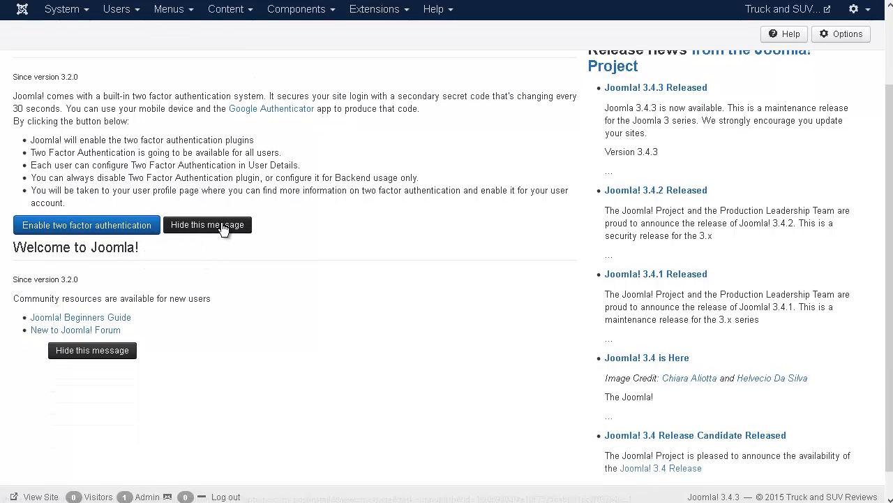
pyautogui.click(222, 226)
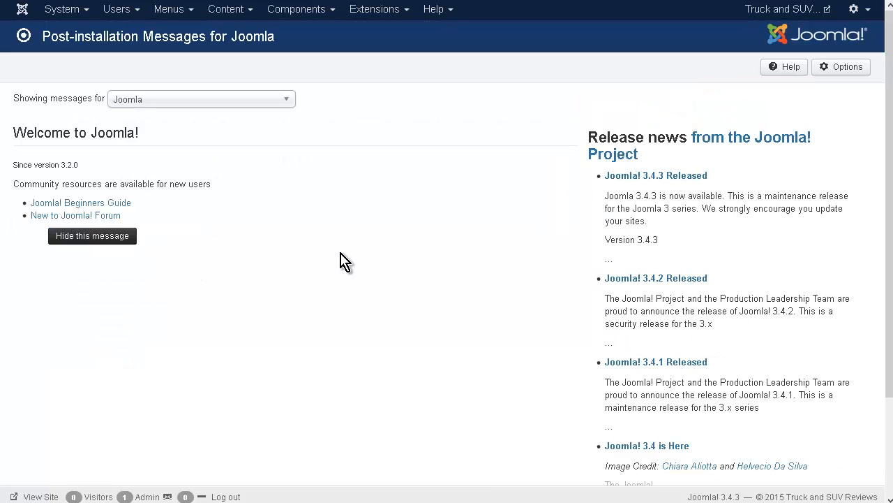
pyautogui.click(91, 238)
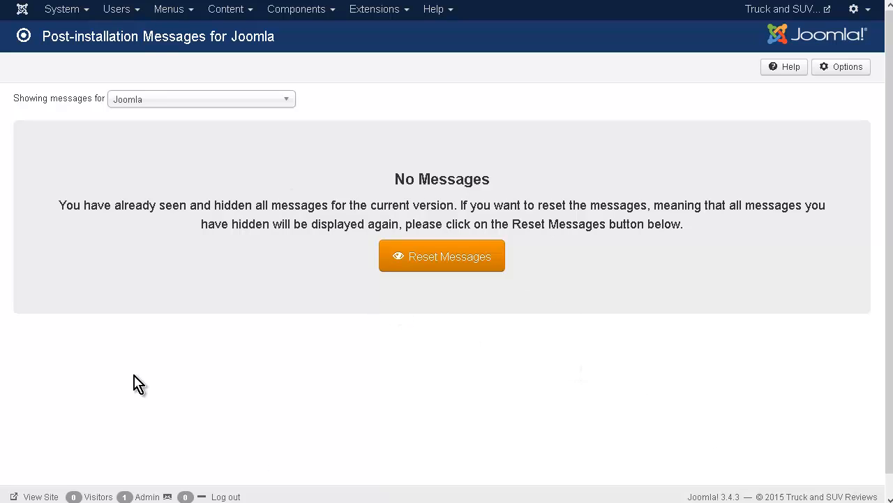
# Return to the Control Panel and open the Global Configuration
pyautogui.click(23, 9)
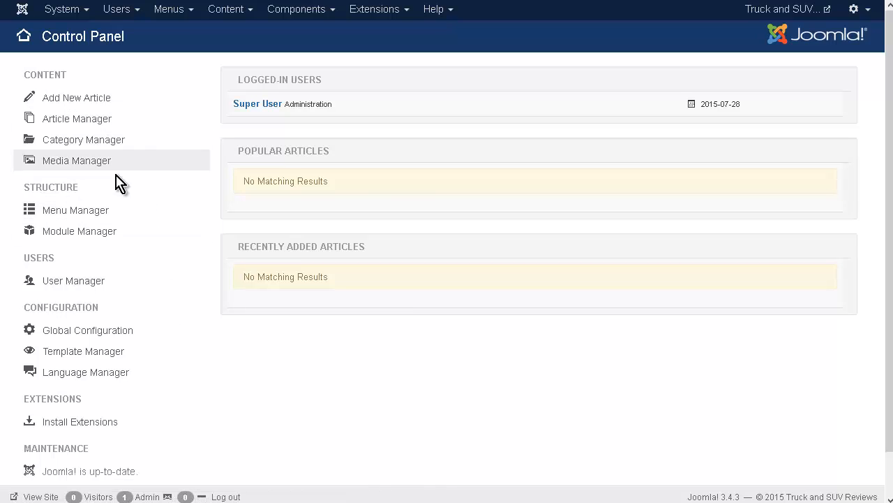
pyautogui.scroll(-1, 143, 329)
pyautogui.scroll(1, 154, 334)
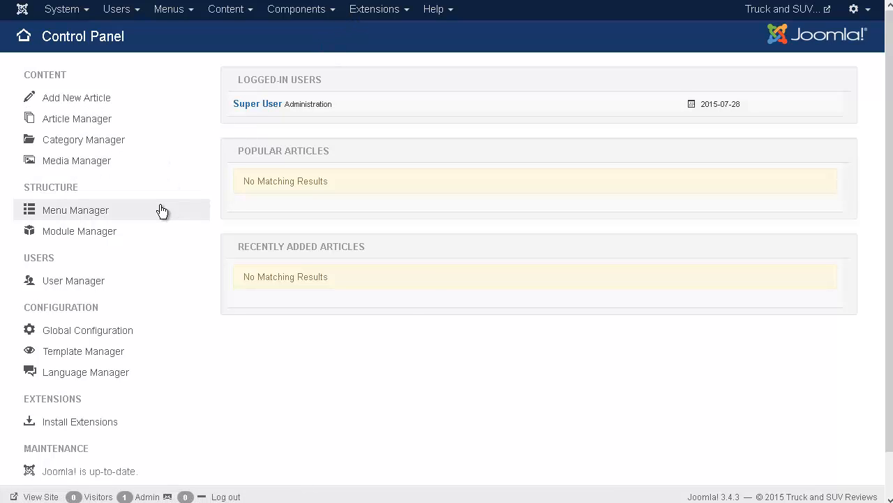
pyautogui.click(115, 342)
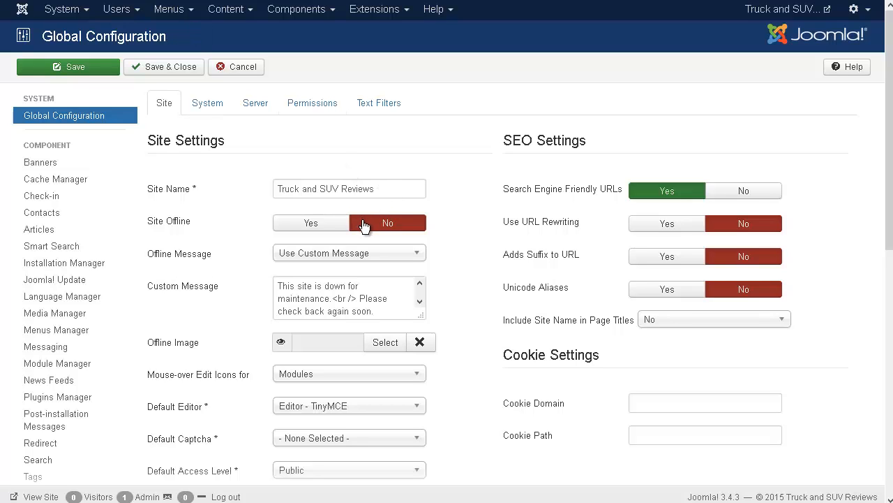
# Examine the site settings down to the feed email address, including the available default captcha and default access level options
pyautogui.scroll(-3, 307, 244)
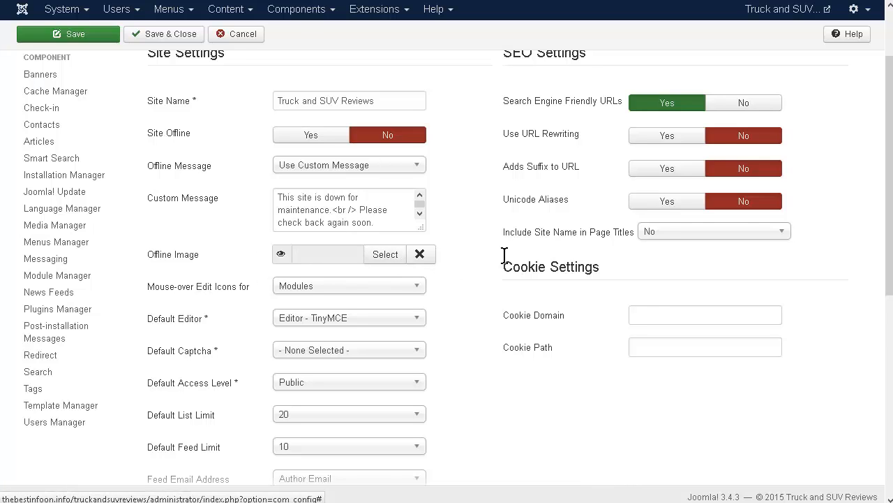
pyautogui.scroll(-2, 505, 255)
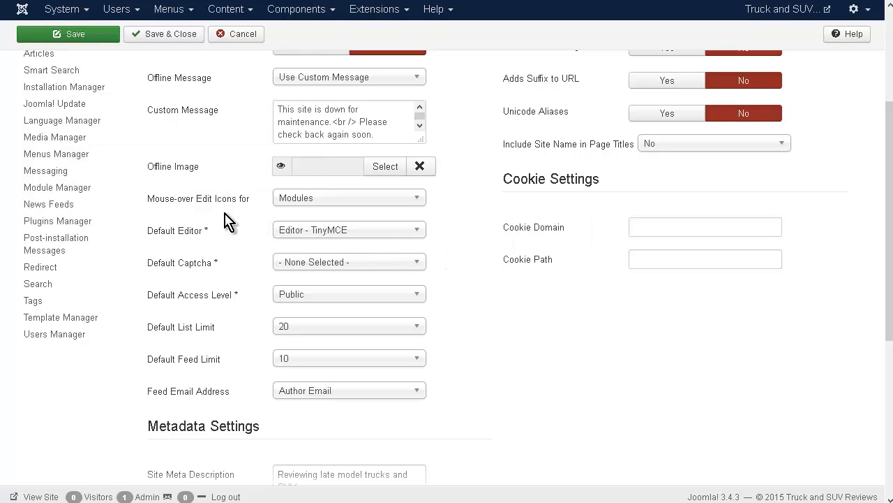
pyautogui.moveTo(237, 204)
pyautogui.scroll(-2, 460, 255)
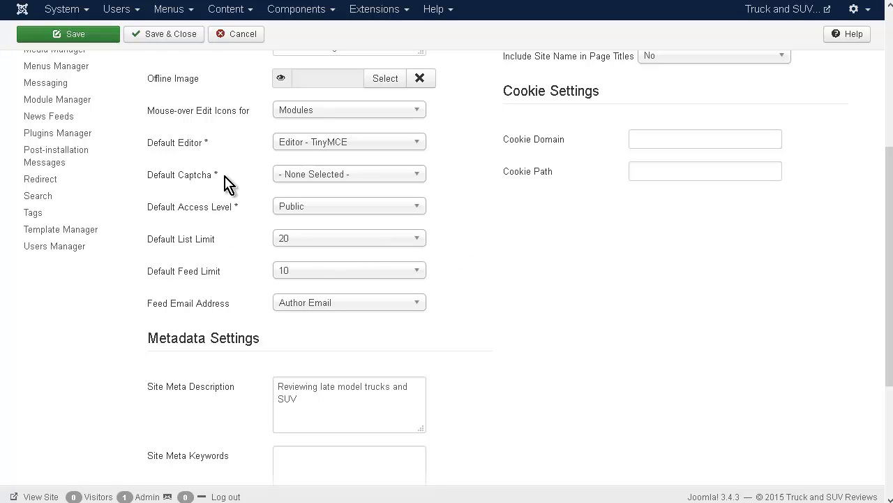
pyautogui.click(418, 177)
pyautogui.click(351, 175)
pyautogui.click(329, 208)
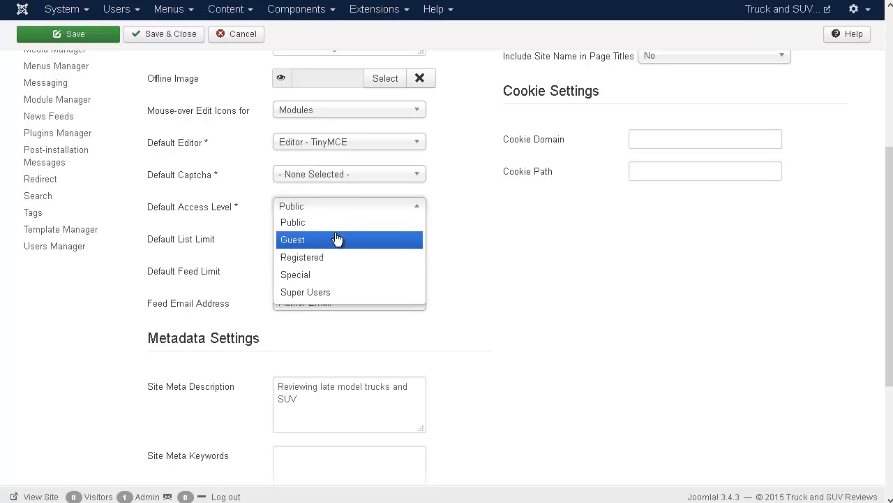
pyautogui.click(249, 201)
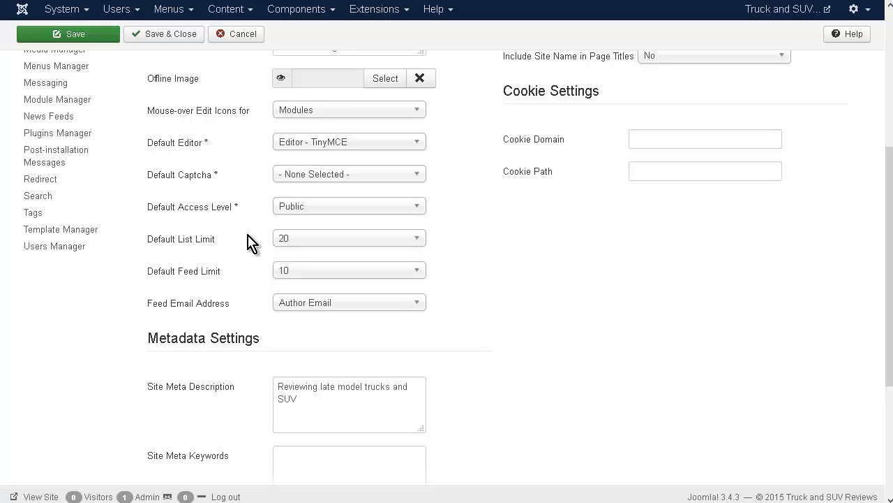
pyautogui.scroll(-2, 248, 241)
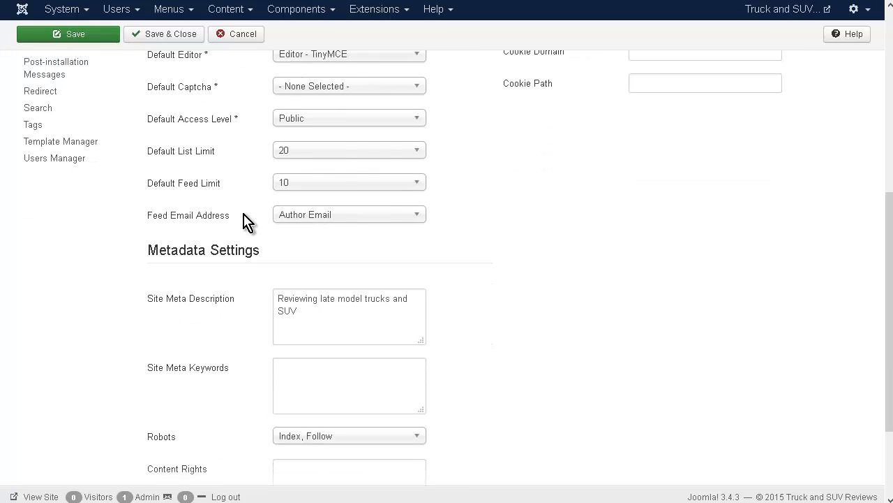
pyautogui.moveTo(227, 160)
pyautogui.scroll(-1, 255, 247)
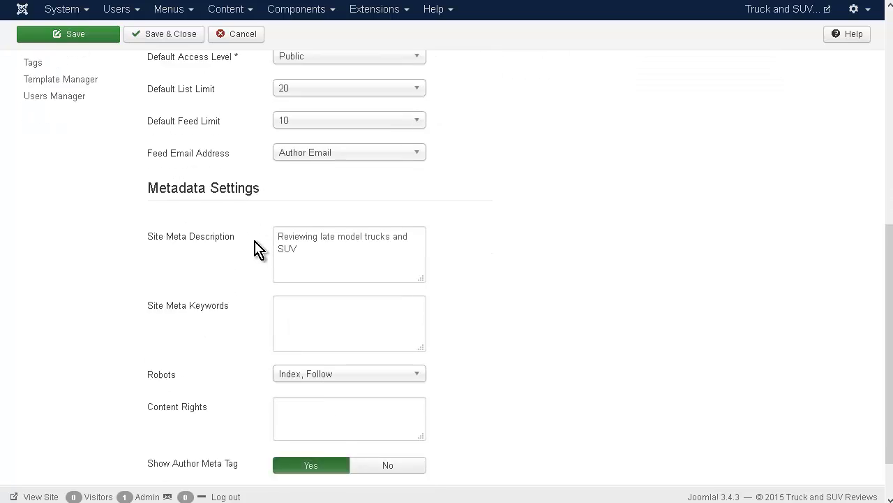
# Enter "truck reviews, suv reviews" as the site meta keywords and set Show Author Meta Tag to No
pyautogui.scroll(-1, 256, 248)
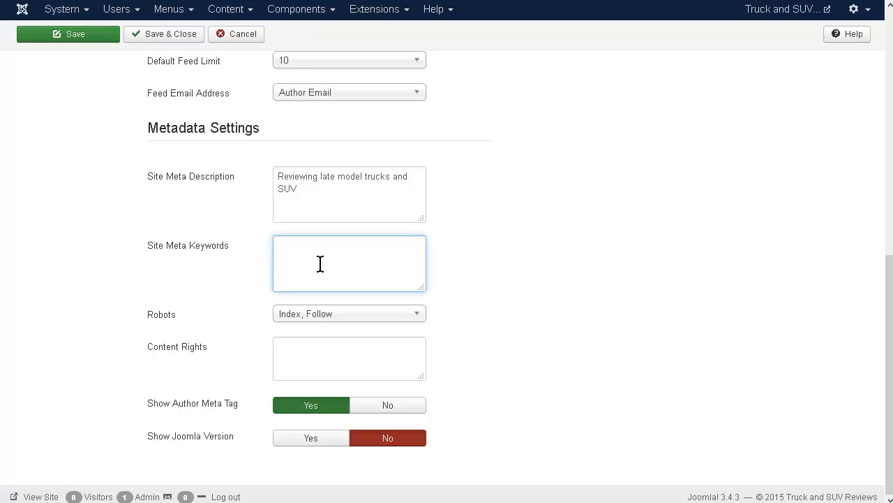
pyautogui.write('truck reviews, suv reviews')
pyautogui.click(419, 317)
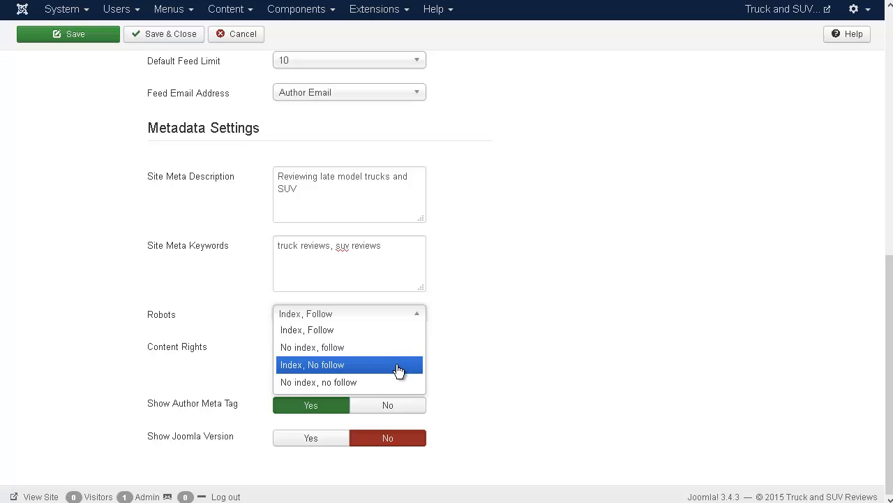
pyautogui.click(473, 298)
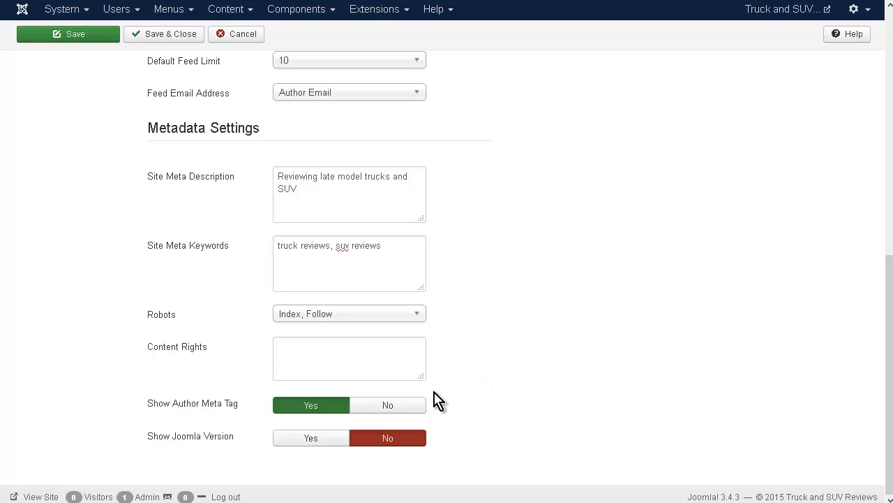
pyautogui.click(395, 412)
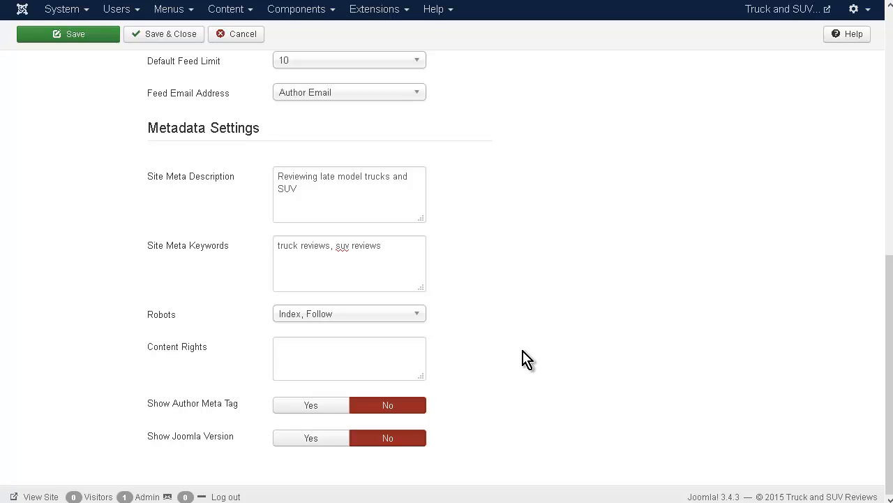
# Review the System settings for debug, cache and session, and the Server settings for location, FTP, proxy, database and mail
pyautogui.scroll(6, 527, 360)
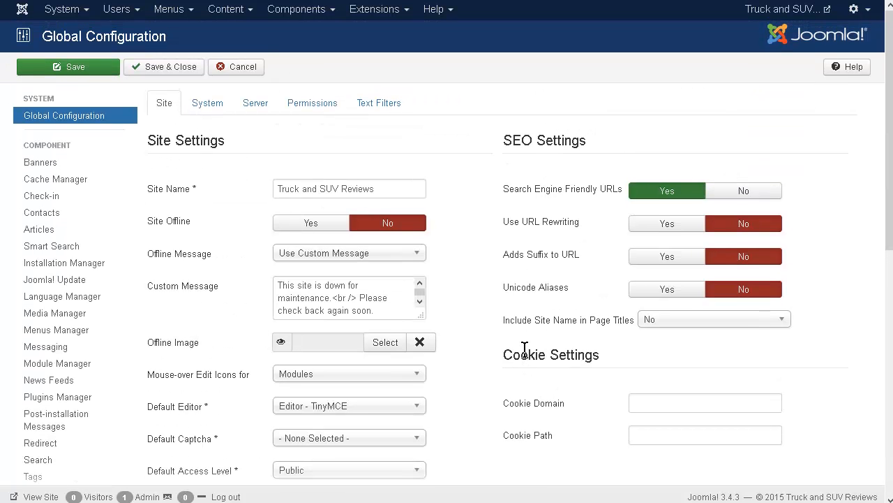
pyautogui.click(206, 109)
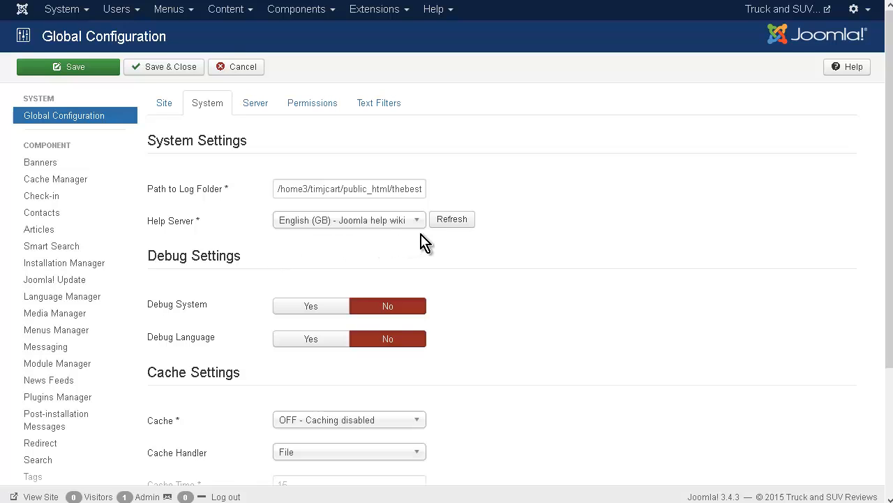
pyautogui.scroll(-3, 425, 241)
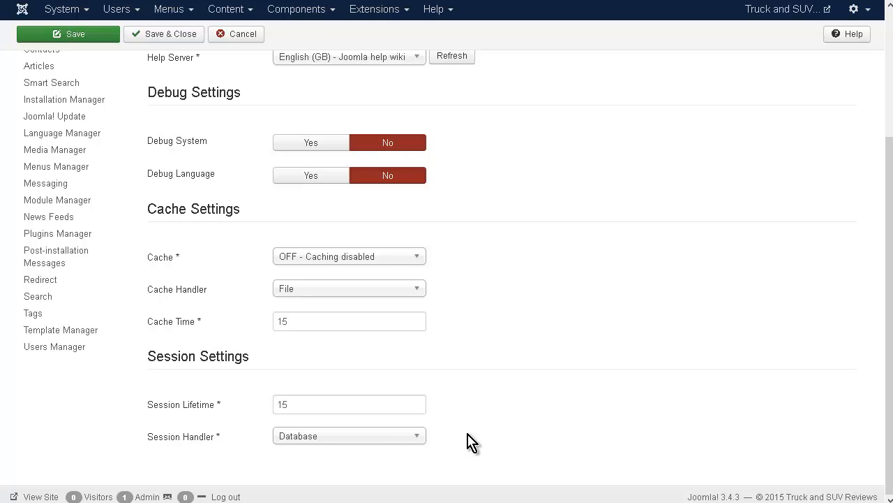
pyautogui.scroll(2, 465, 447)
pyautogui.click(256, 104)
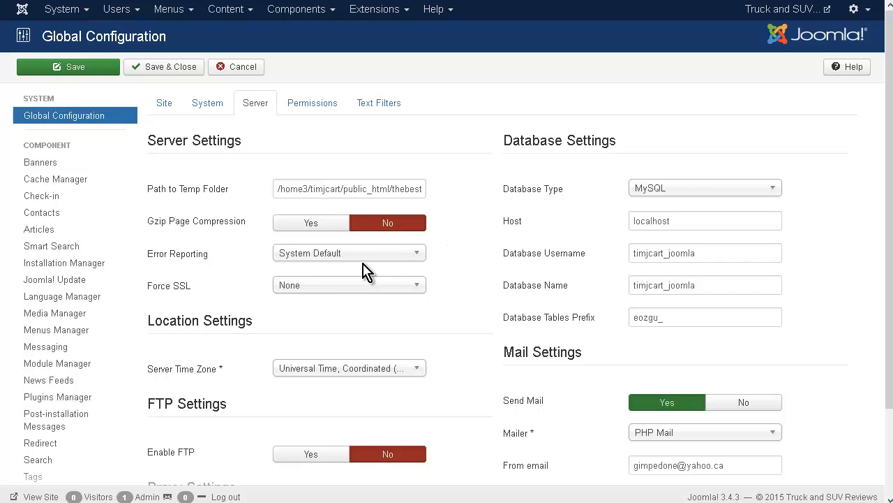
pyautogui.scroll(-3, 314, 321)
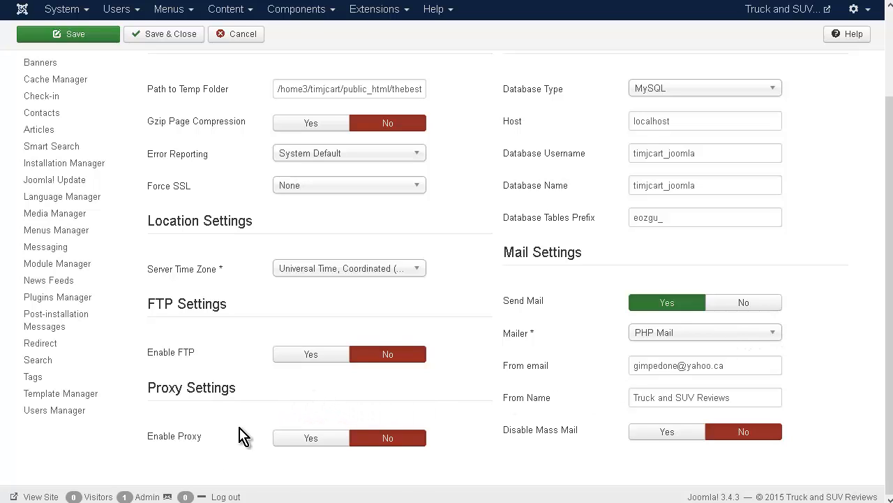
pyautogui.scroll(3, 472, 370)
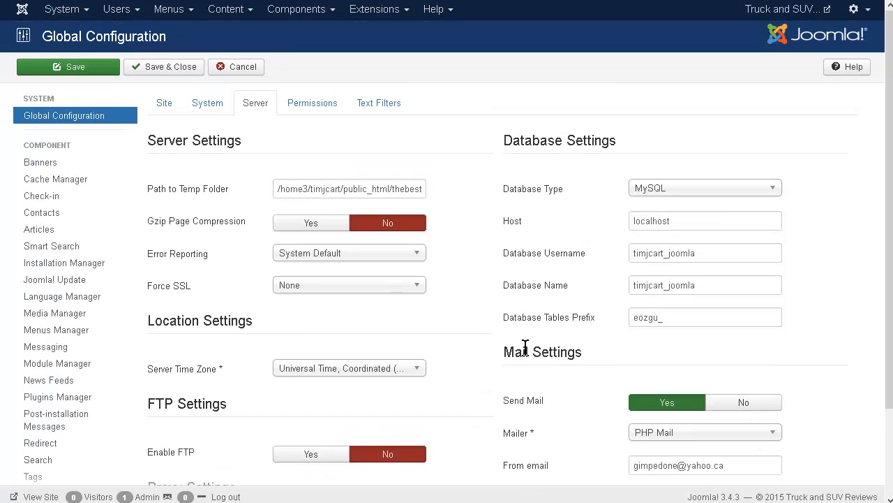
# Examine the permission settings of the Public, Guest, Manager and Administrator user groups
pyautogui.click(307, 111)
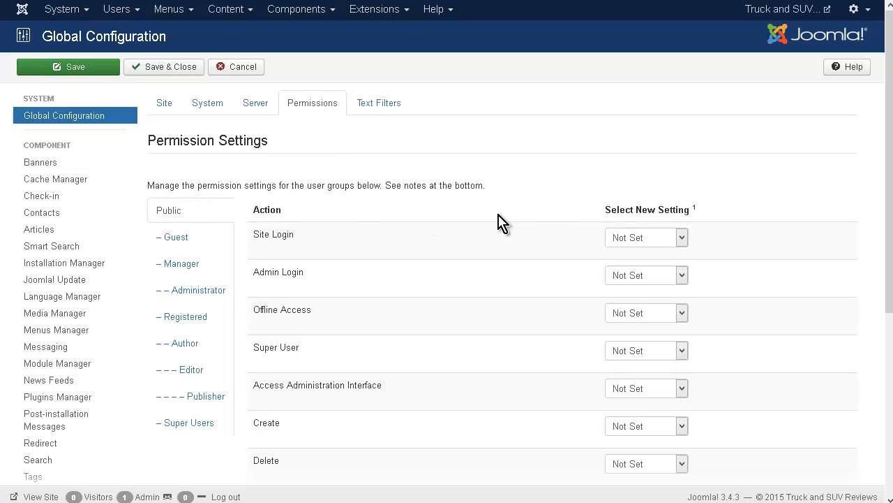
pyautogui.scroll(-4, 515, 339)
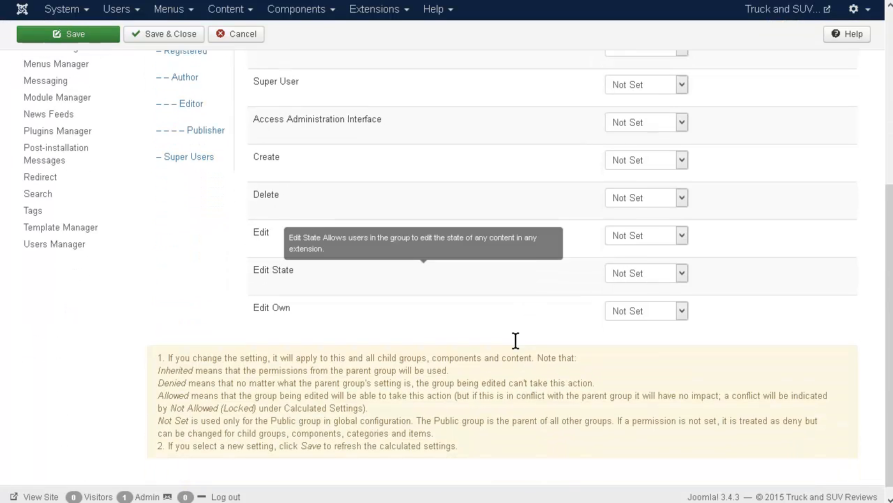
pyautogui.scroll(5, 481, 352)
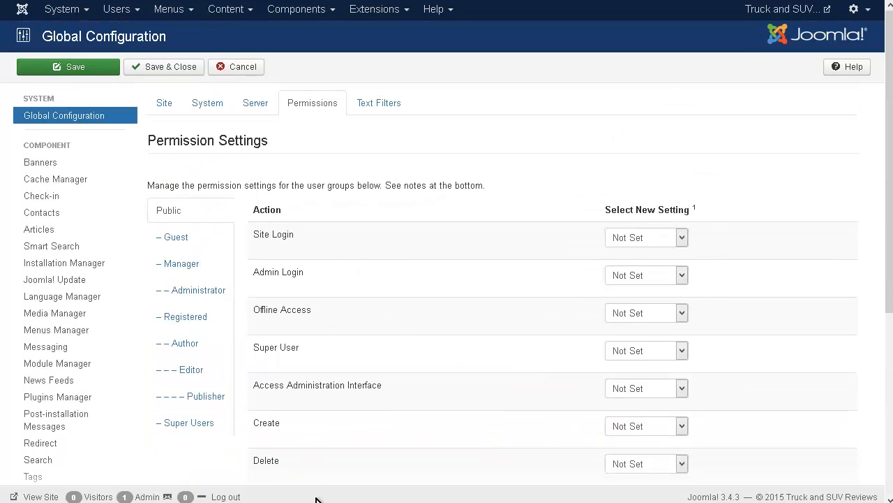
pyautogui.click(179, 240)
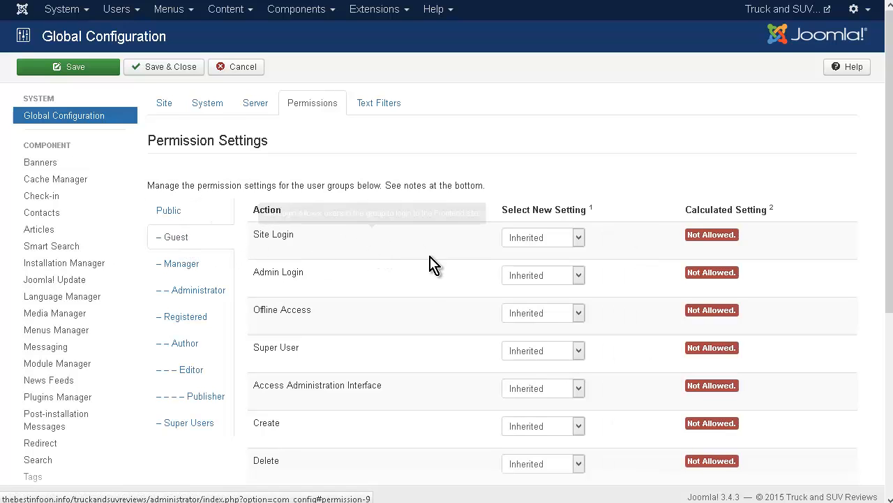
pyautogui.scroll(-4, 426, 272)
pyautogui.scroll(2, 429, 290)
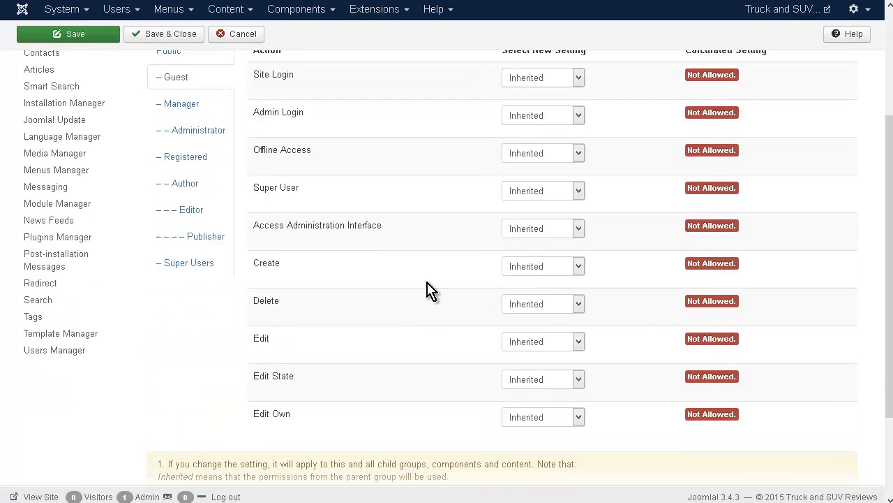
pyautogui.scroll(3, 418, 292)
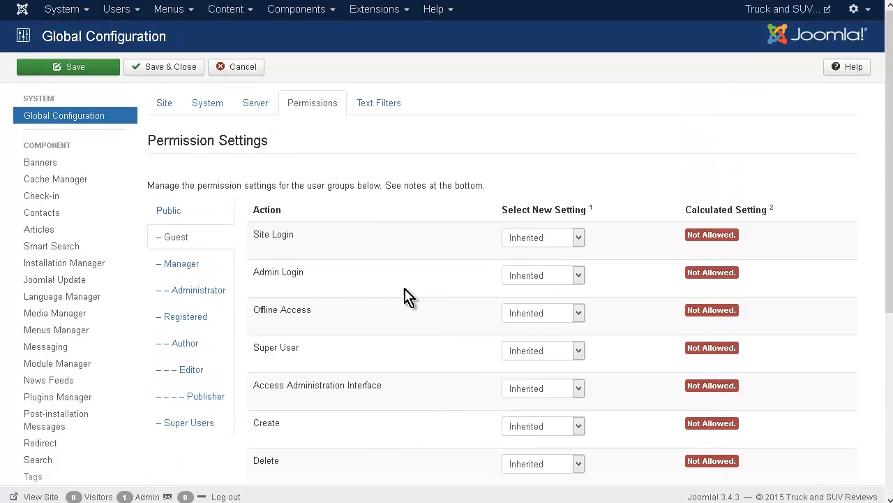
pyautogui.click(198, 271)
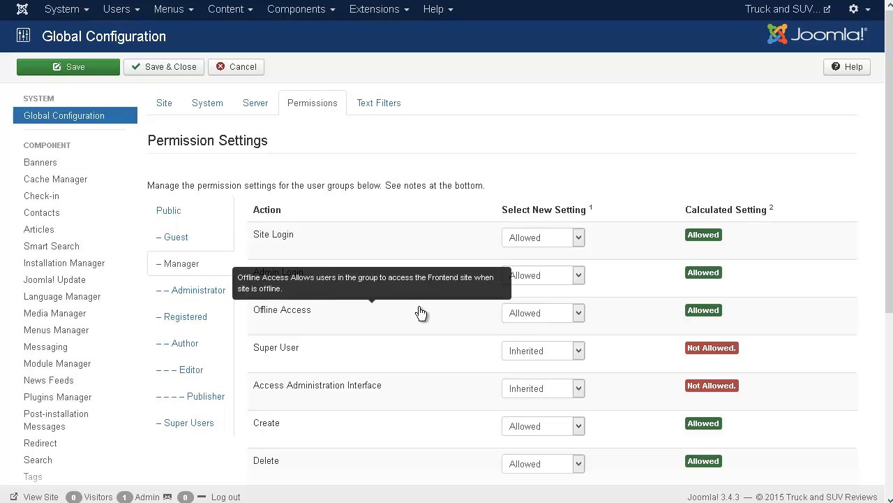
pyautogui.click(199, 297)
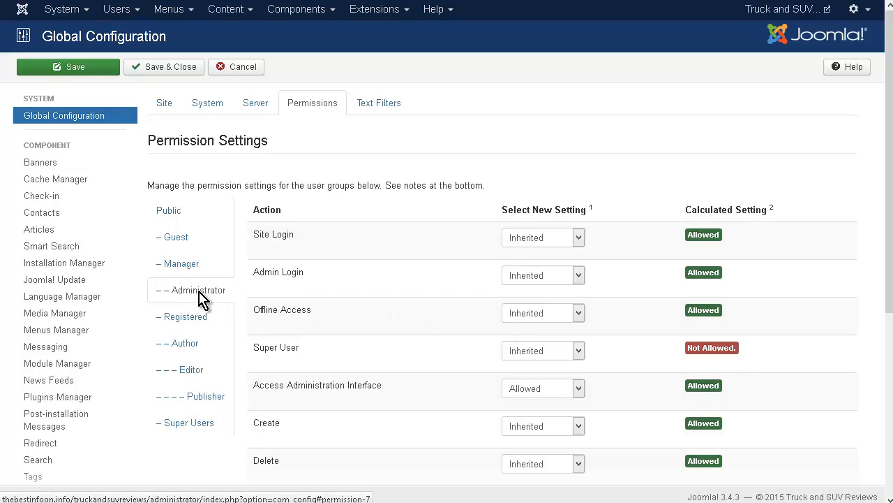
pyautogui.scroll(-3, 454, 299)
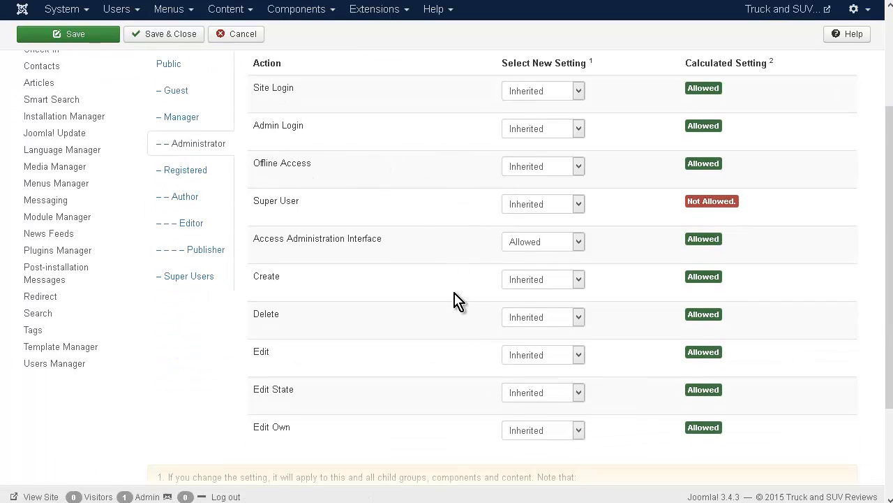
pyautogui.scroll(-2, 455, 299)
pyautogui.scroll(5, 458, 301)
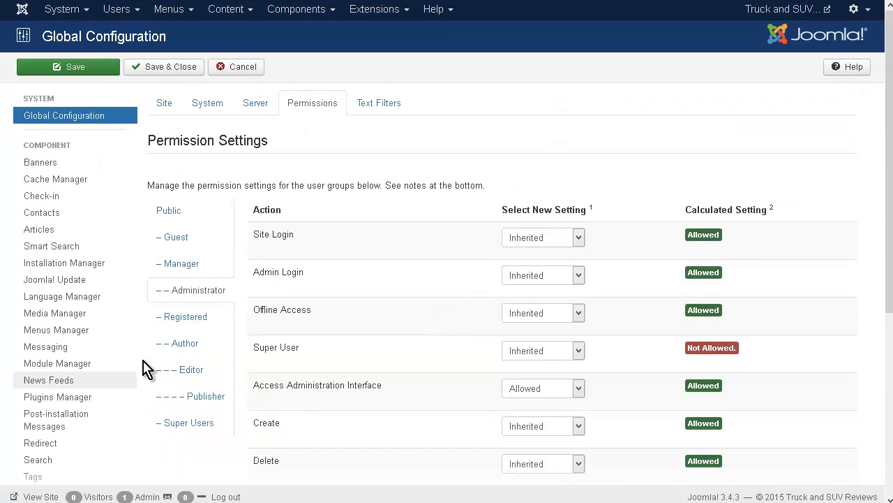
pyautogui.click(169, 212)
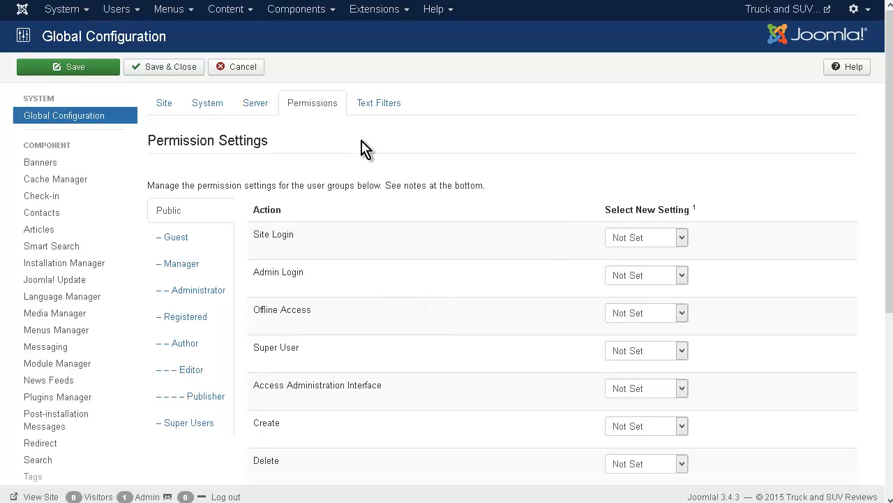
# Review the text filter settings for all user groups, and save and close the Global Configuration
pyautogui.click(391, 111)
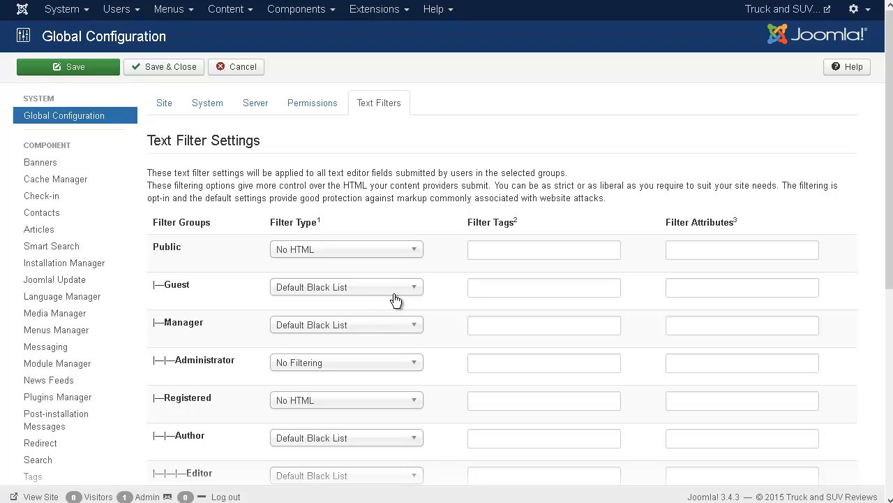
pyautogui.scroll(-4, 257, 246)
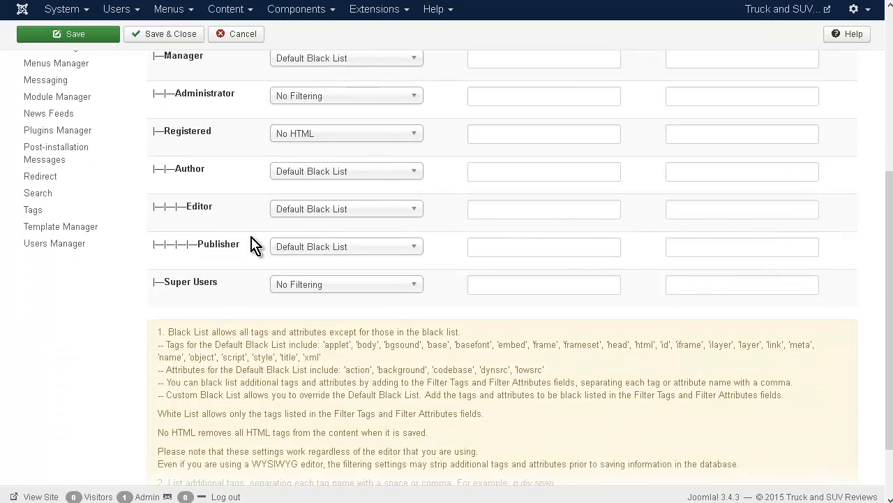
pyautogui.scroll(-2, 255, 245)
pyautogui.scroll(5, 252, 240)
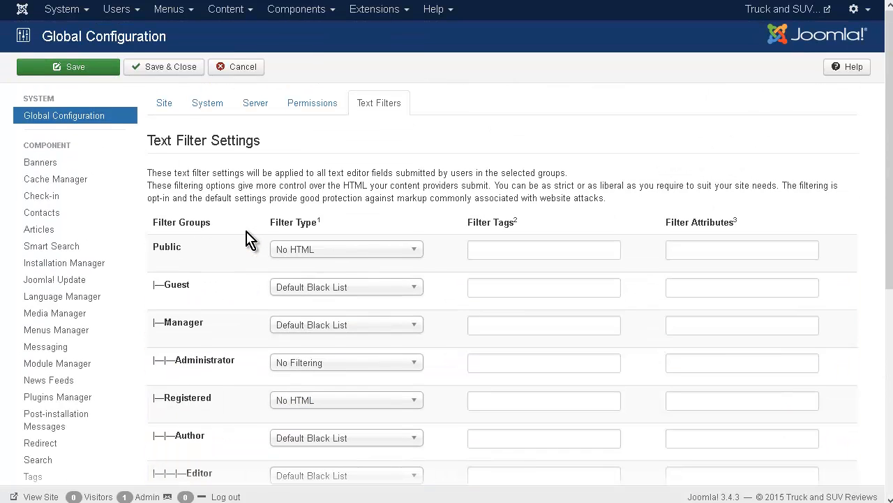
pyautogui.click(157, 70)
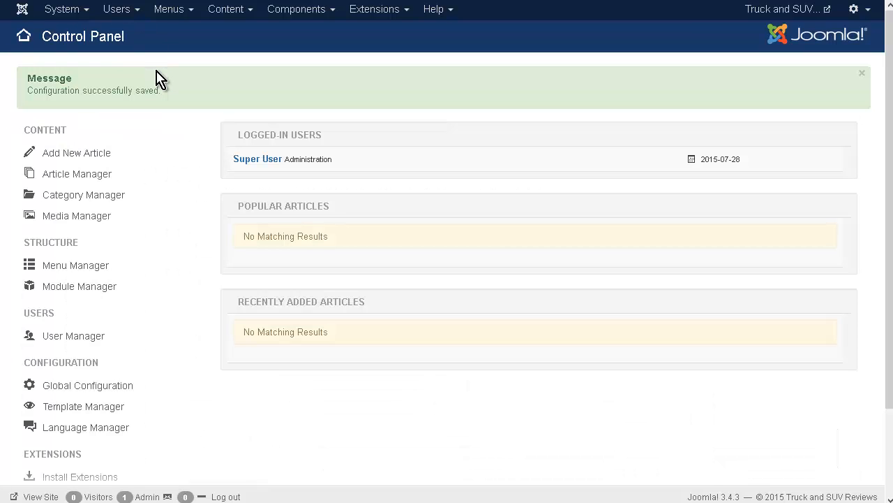
# Open the Template Manager options and set Preview Module Positions to Enabled
pyautogui.scroll(-3, 159, 80)
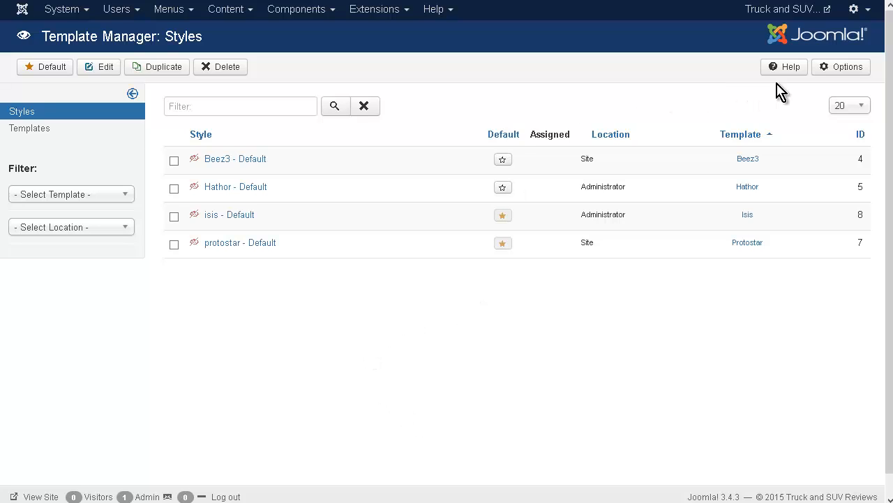
pyautogui.click(849, 67)
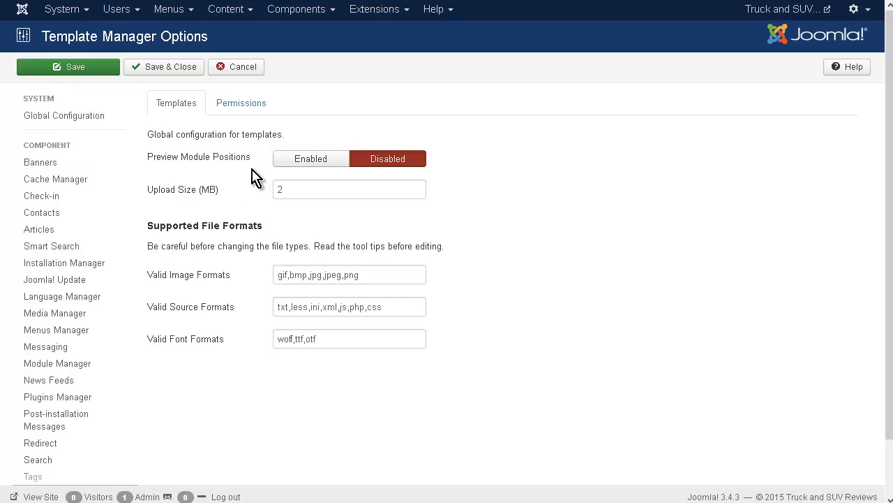
pyautogui.click(294, 160)
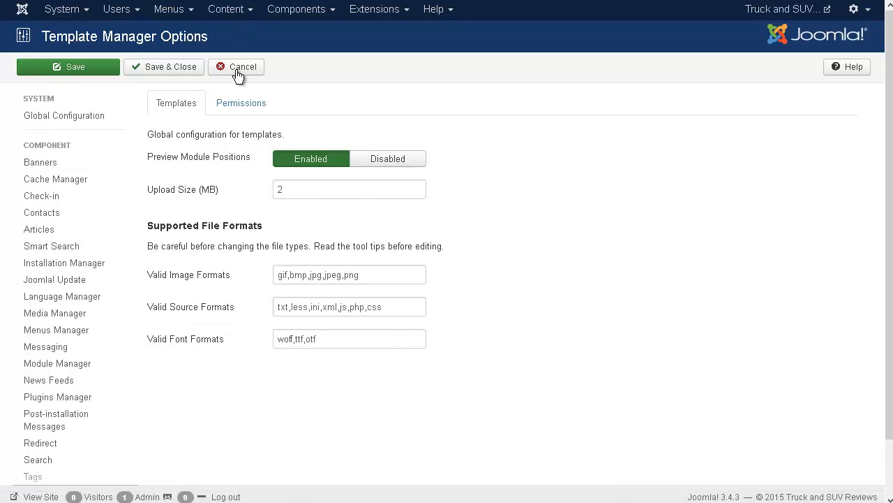
# Review the template permissions of the Public, Guest, Manager and Administrator groups, and save and close the Template Manager options
pyautogui.click(242, 111)
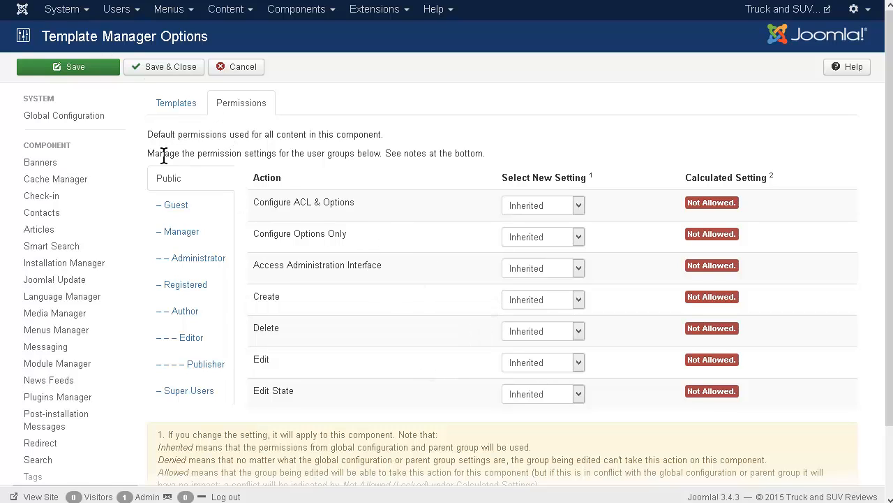
pyautogui.click(176, 207)
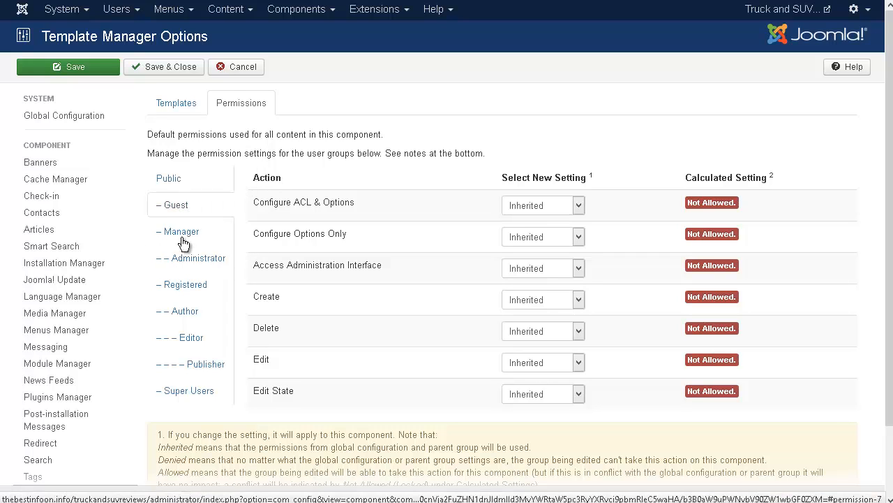
pyautogui.click(187, 238)
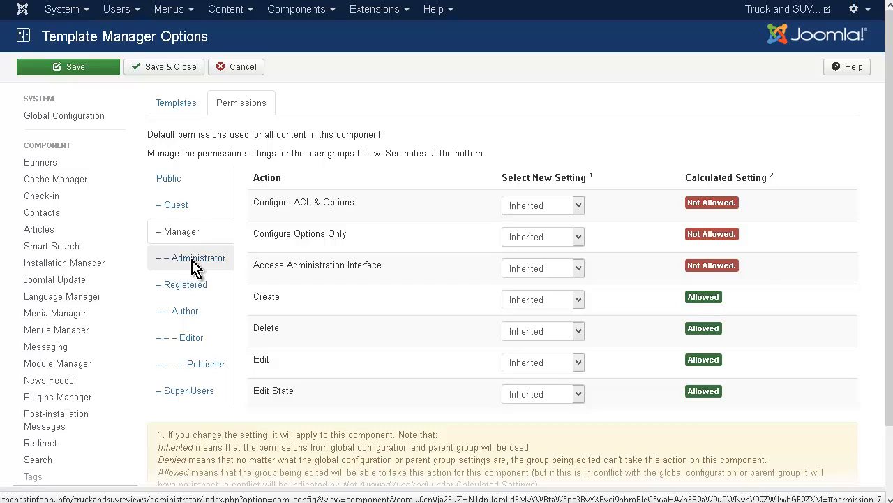
pyautogui.click(193, 260)
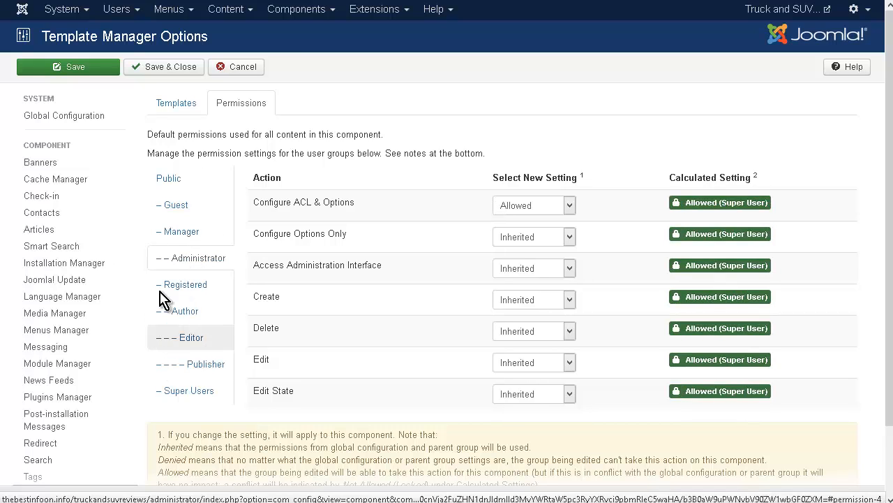
pyautogui.click(172, 70)
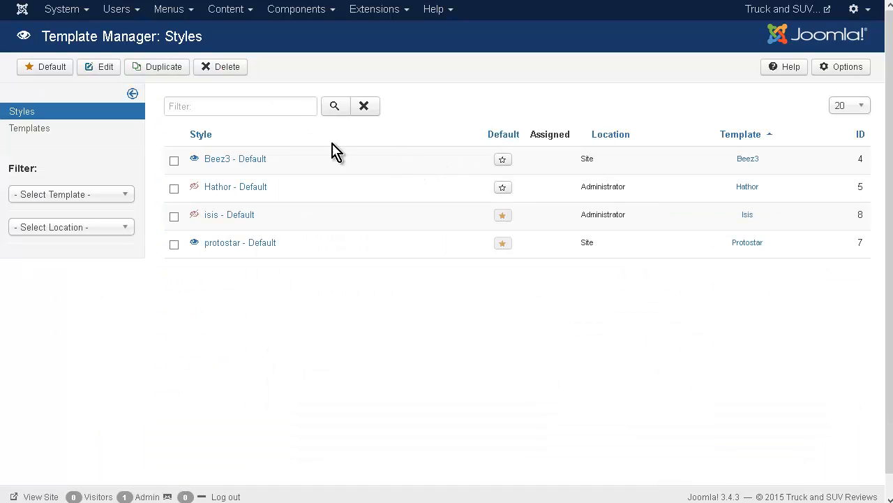
# Preview the module positions of the Beez3 and protostar styles and make Beez3 the default site style
pyautogui.click(196, 161)
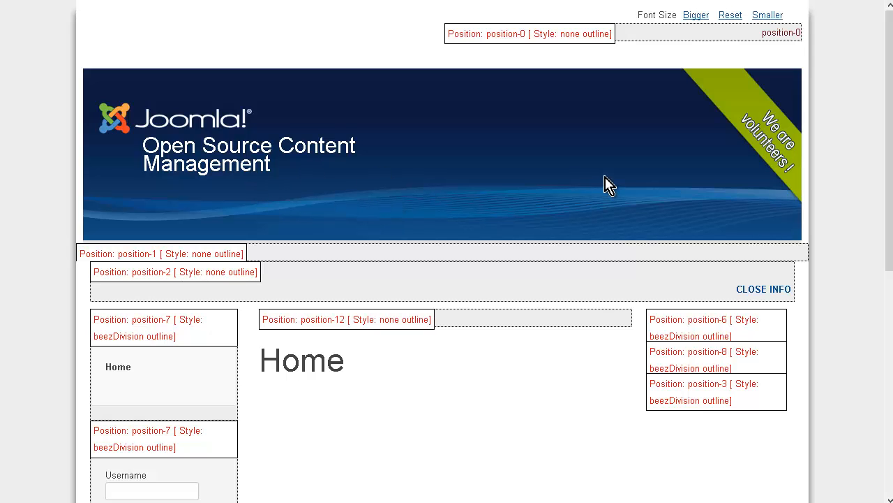
pyautogui.scroll(-5, 590, 184)
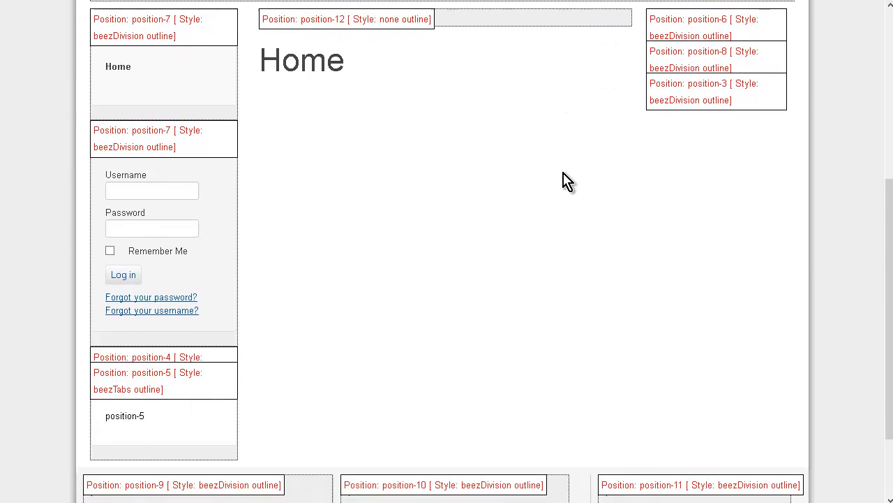
pyautogui.scroll(-2, 564, 182)
pyautogui.scroll(10, 395, 259)
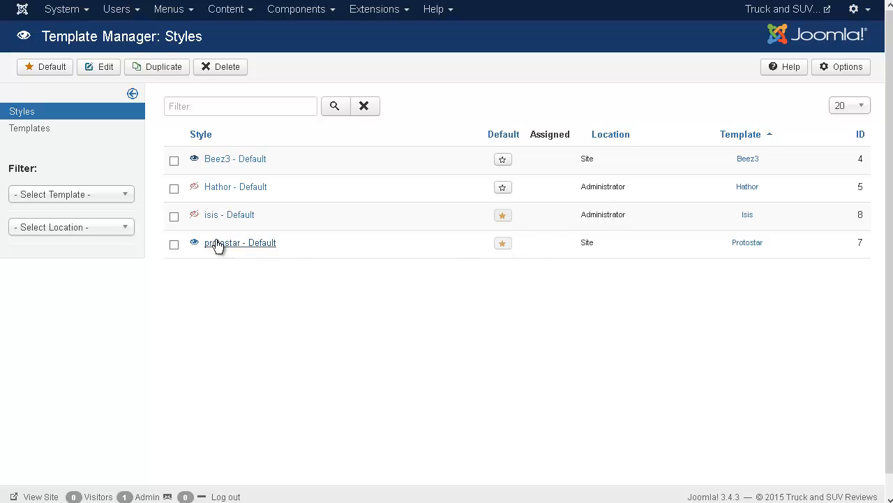
pyautogui.click(193, 244)
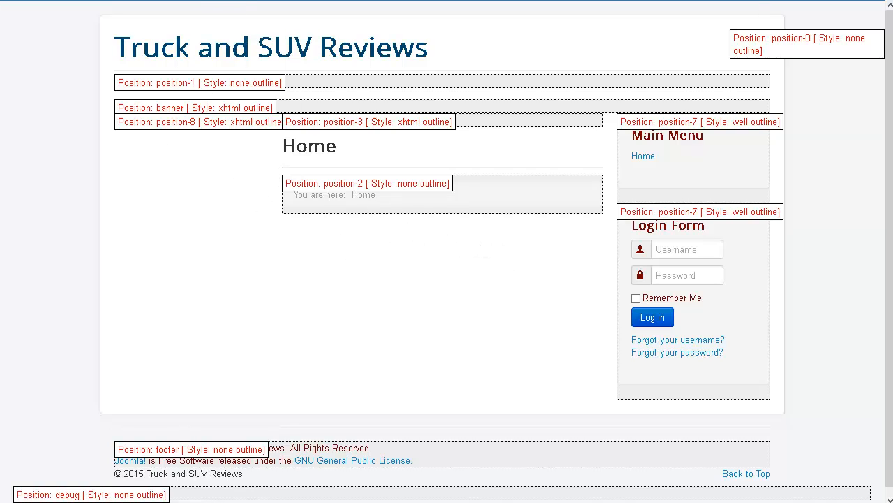
pyautogui.hotkey('ctrl', 'w')
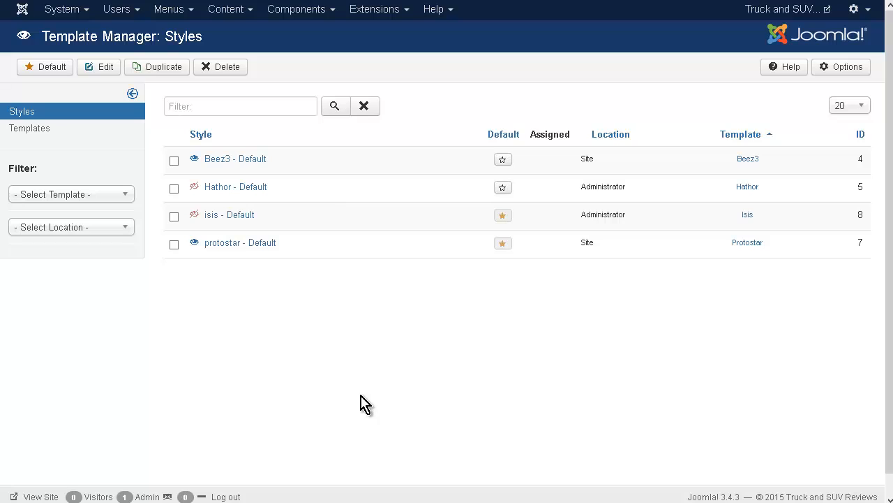
pyautogui.click(502, 159)
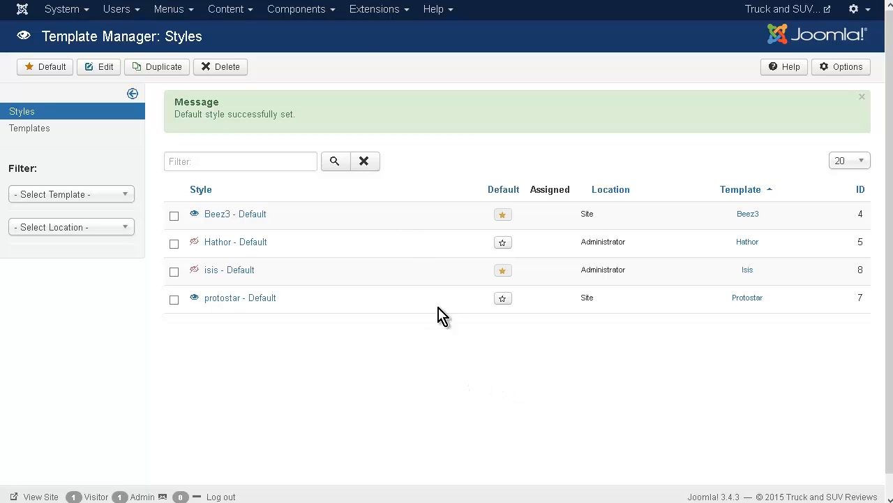
# Open the Extension Manager and add the Install from Web option to it
pyautogui.click(370, 12)
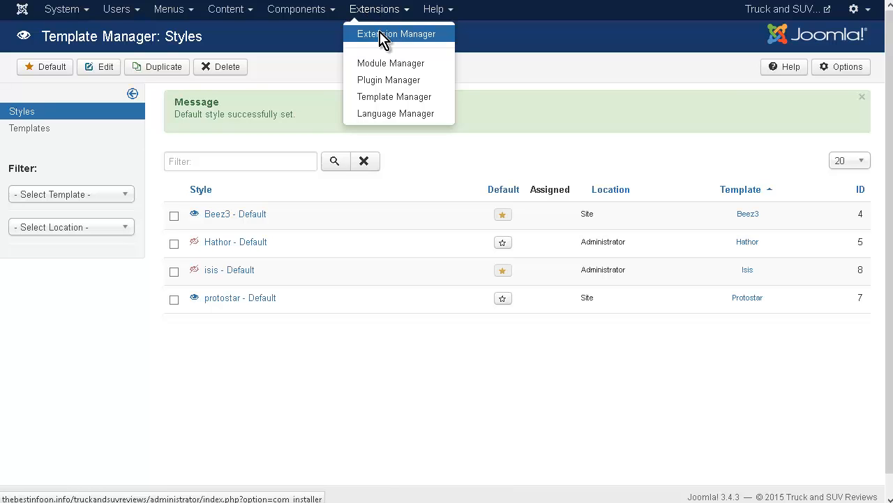
pyautogui.click(380, 36)
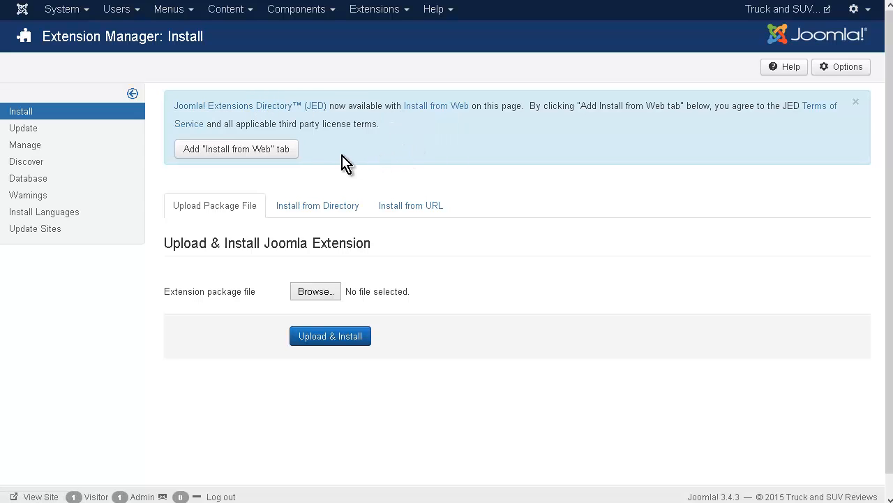
pyautogui.click(231, 155)
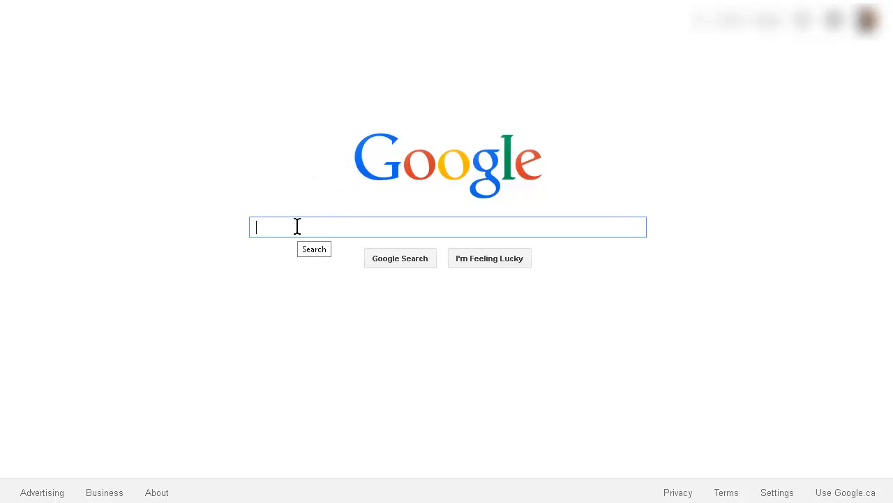
# Search Google for "joomla templates" and download the free Joomla 3.4.1 template Constructo.zip from FreshJoomla Templates
pyautogui.write('joomla templates')
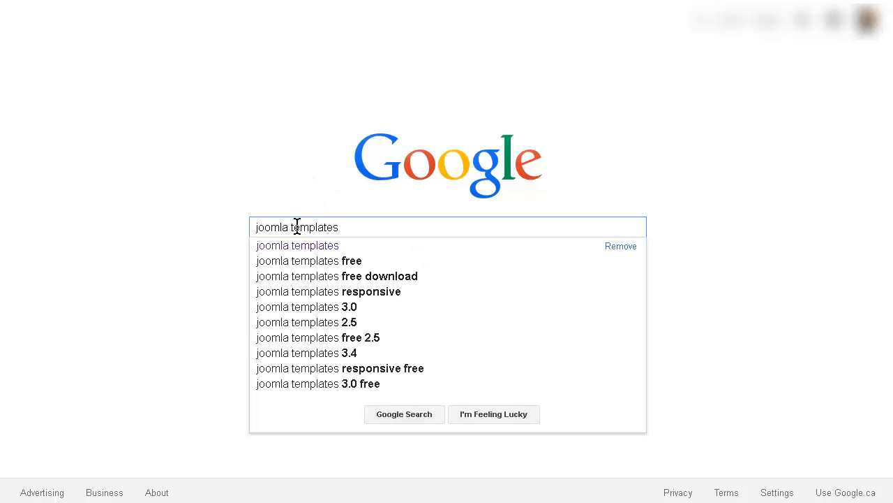
pyautogui.press('Return')
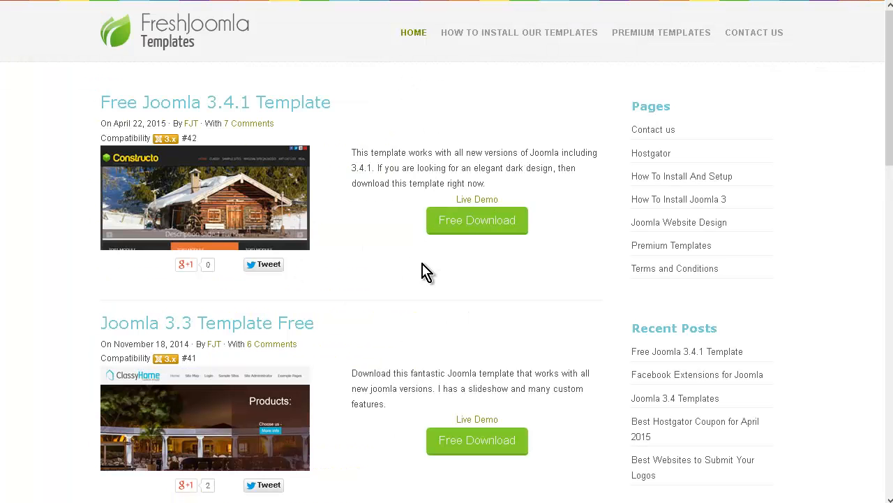
pyautogui.click(472, 237)
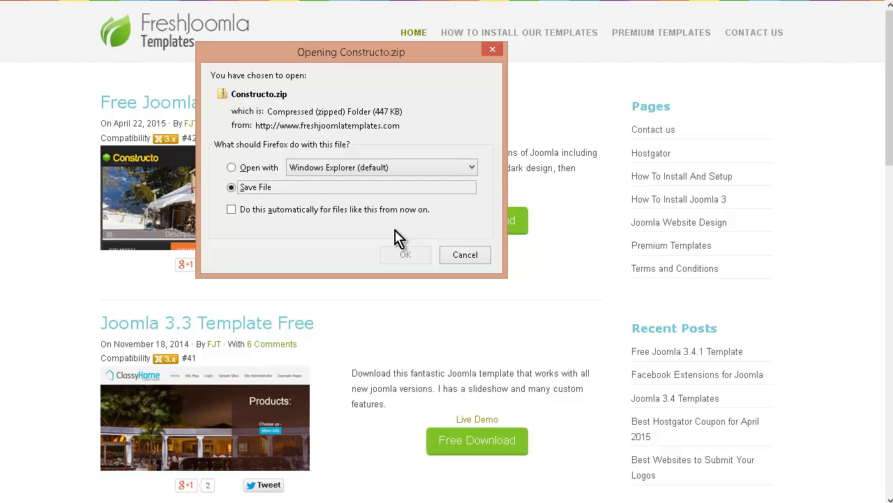
pyautogui.click(417, 260)
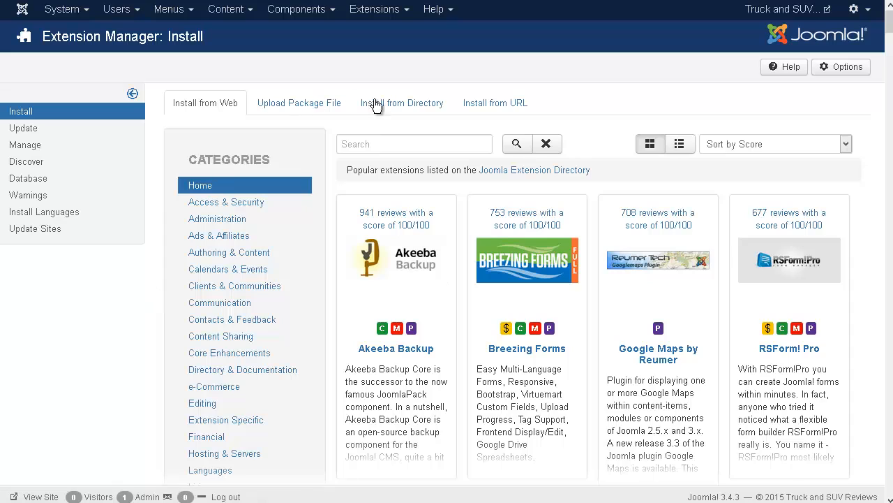
# Upload and install the downloaded package file Constructo.zip in the Joomla Extension Manager
pyautogui.click(301, 105)
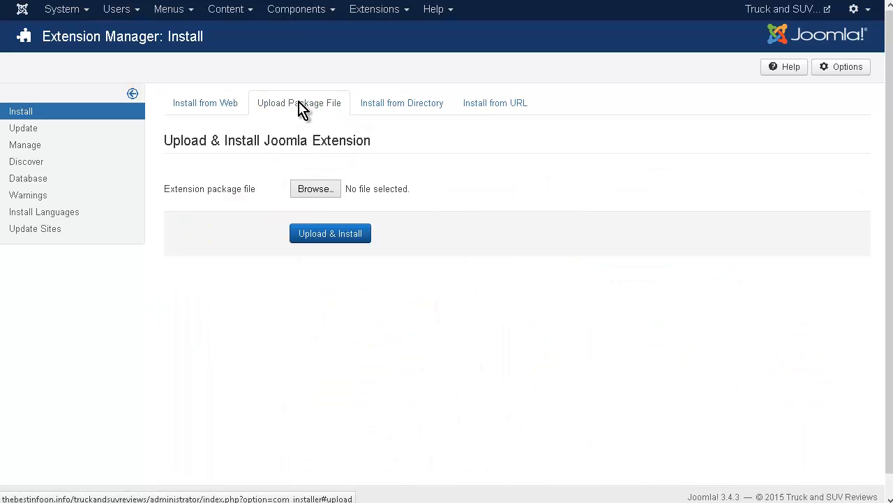
pyautogui.click(328, 192)
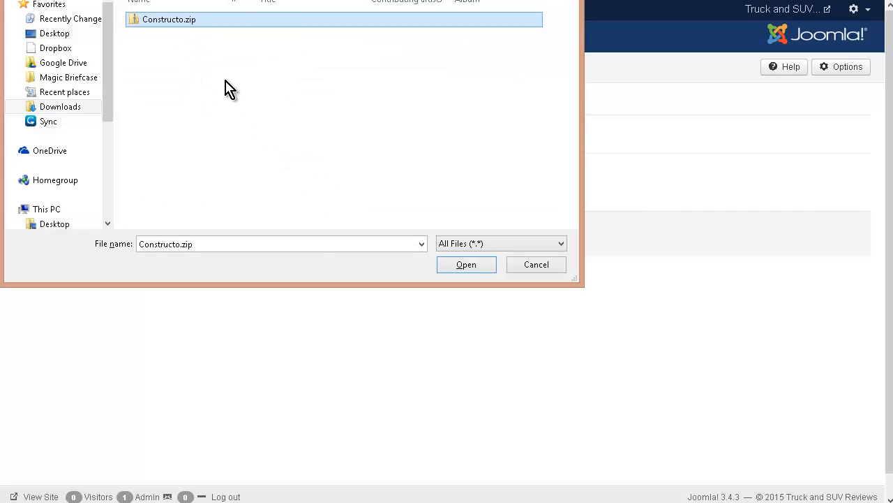
pyautogui.click(466, 268)
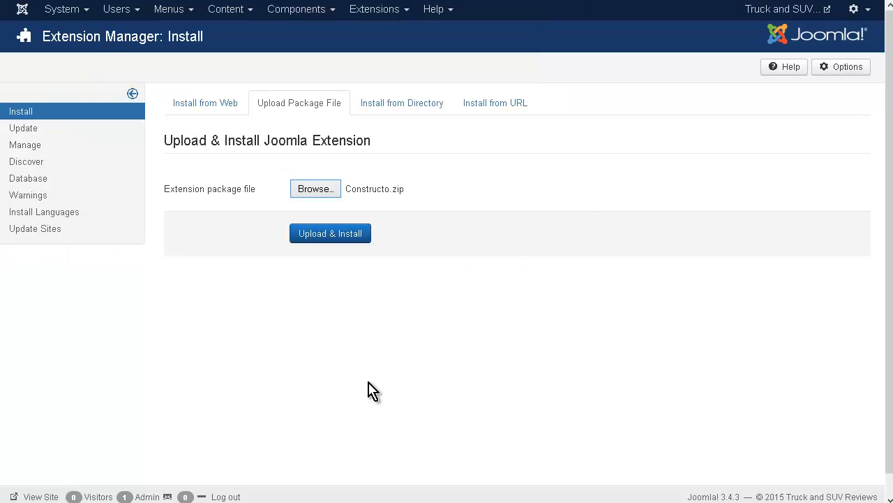
pyautogui.click(328, 234)
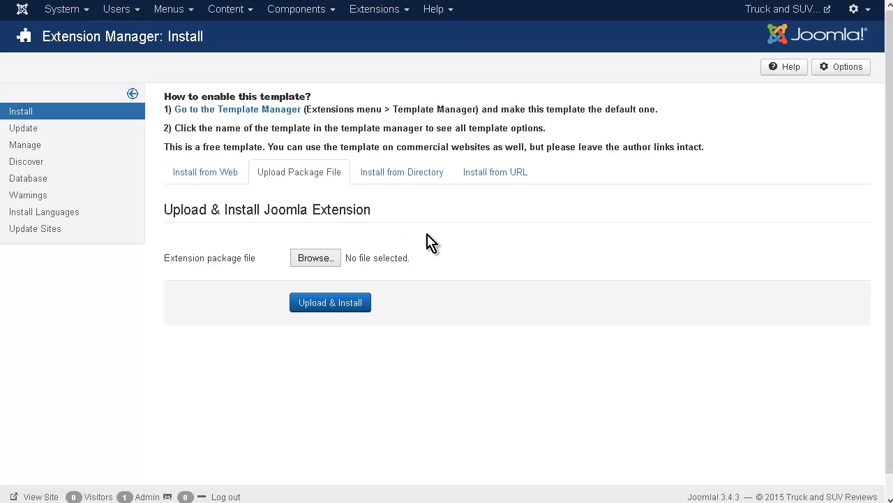
# Go to the Template Manager and preview the module positions of the Constructo style
pyautogui.click(388, 16)
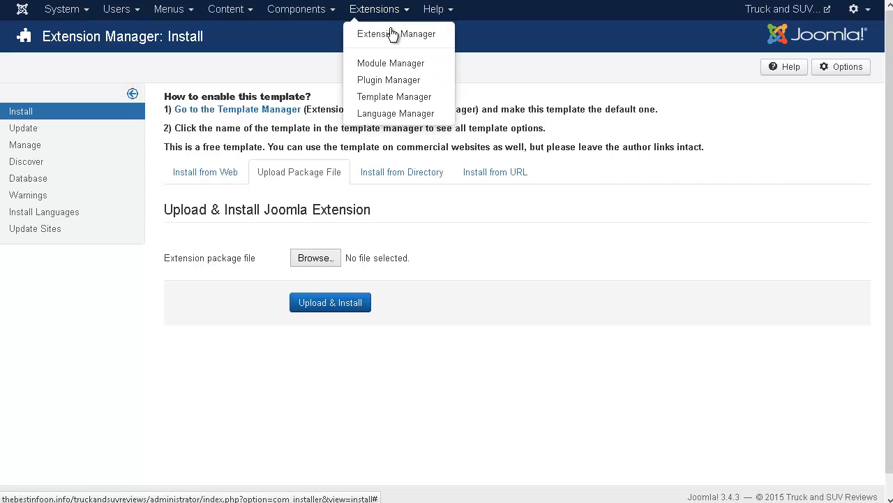
pyautogui.click(401, 98)
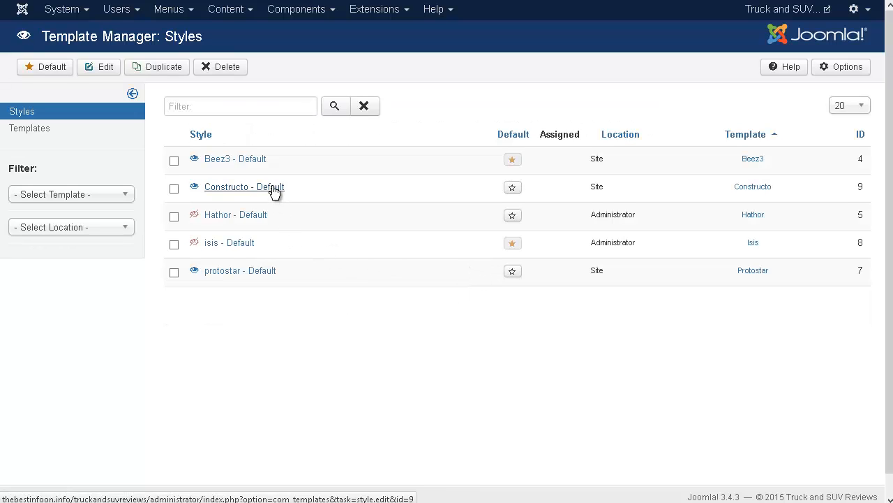
pyautogui.click(195, 188)
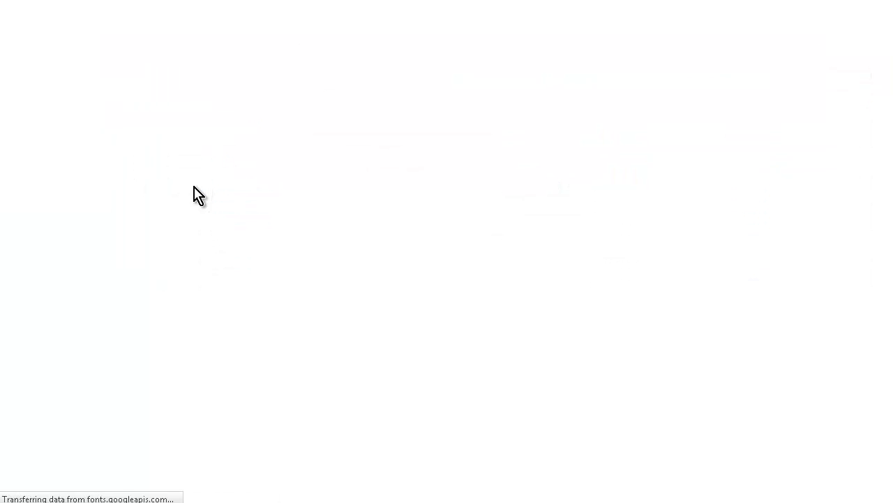